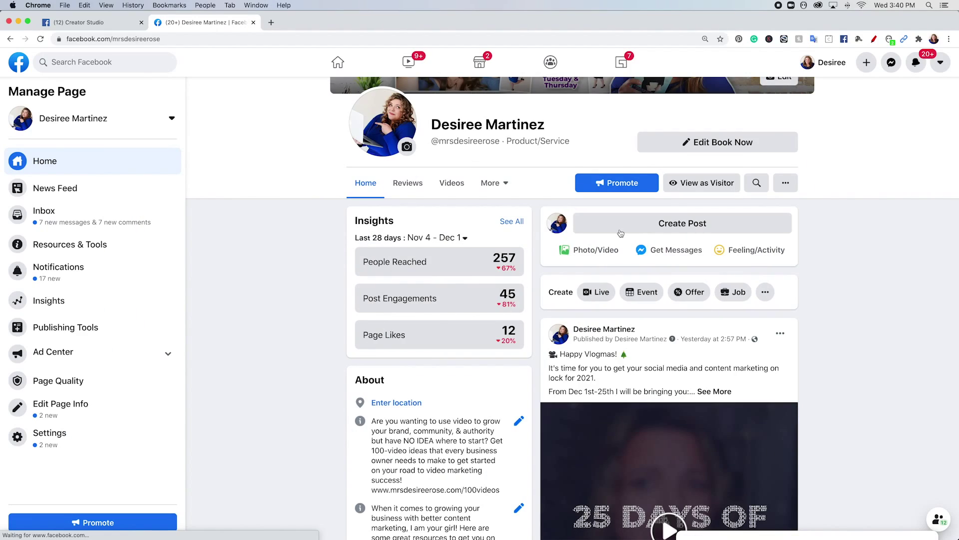
Step: Type 'test' into a new page post composer, then return to the Creator Studio tab
click(664, 229)
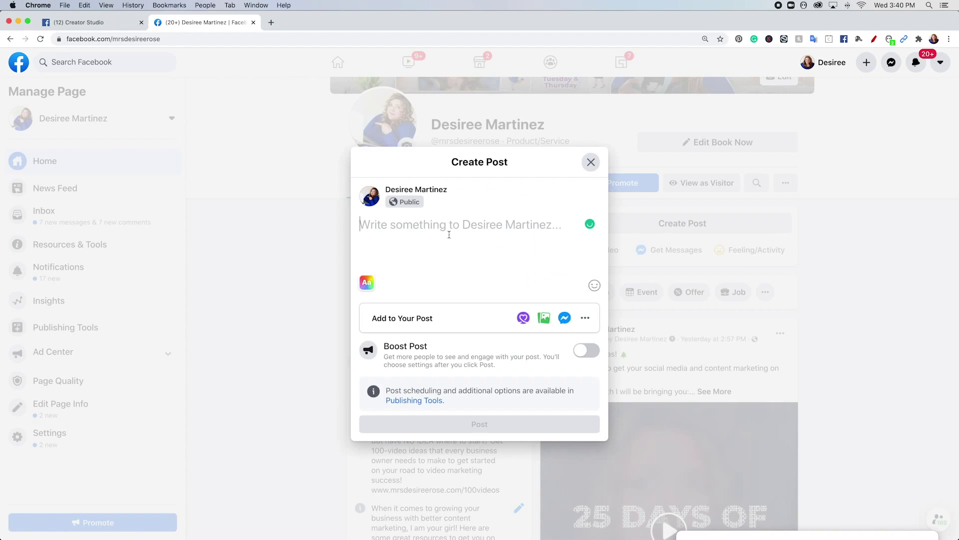
text(test)
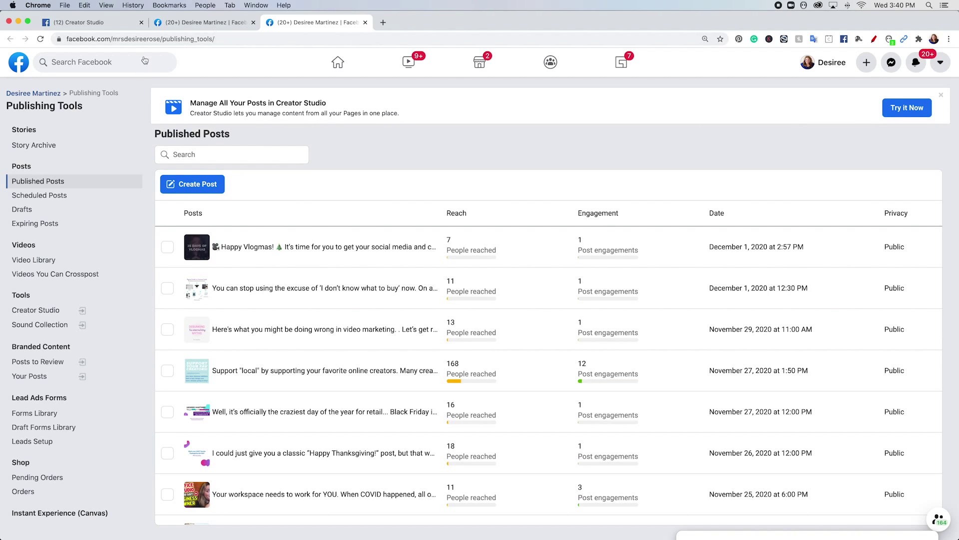
click(87, 25)
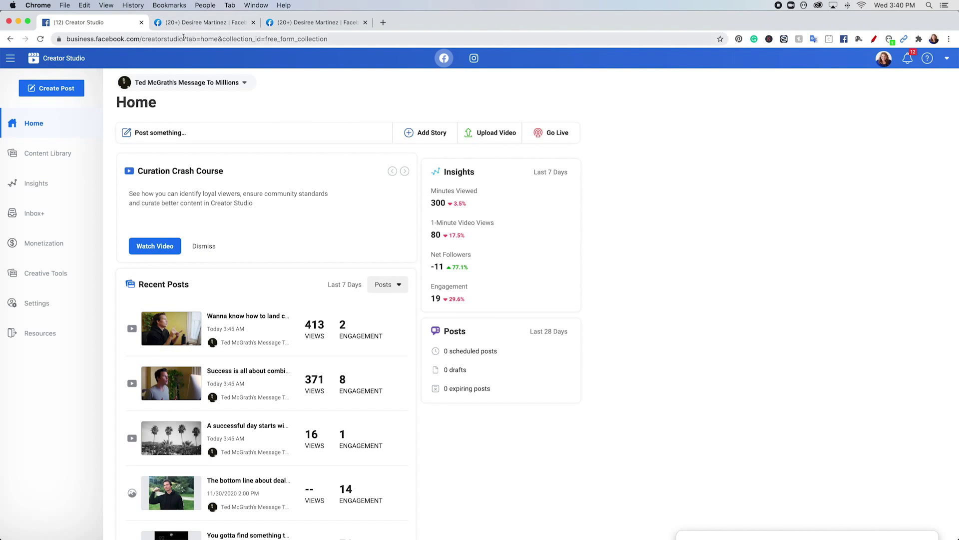
Step: Reload Creator Studio without the ?tab= URL parameters and open the page list
drag(206, 39, 393, 46)
key(BackSpace)
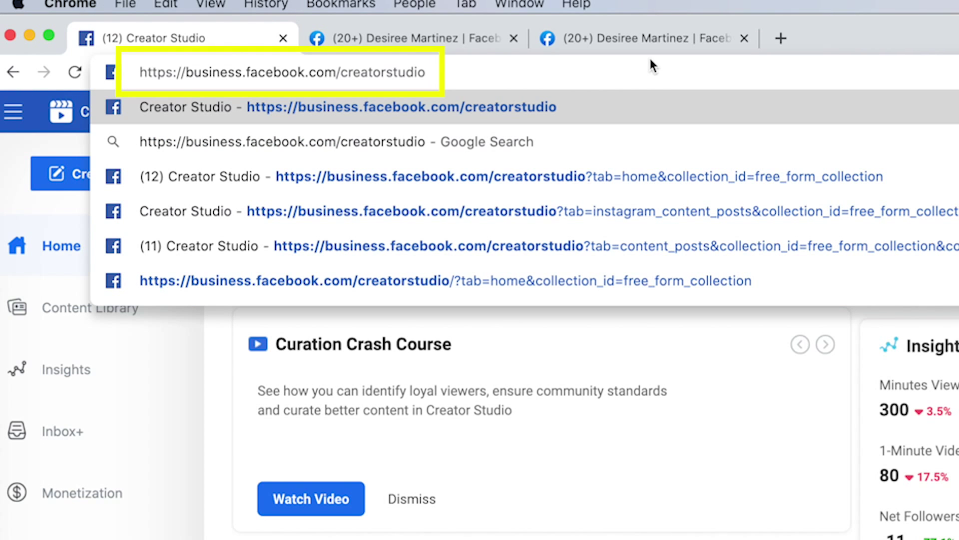
key(Return)
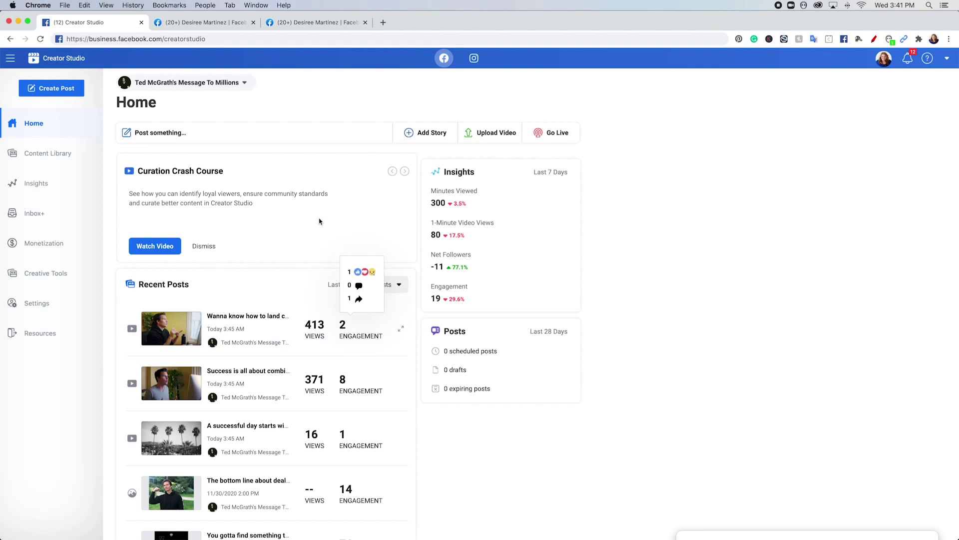
click(52, 91)
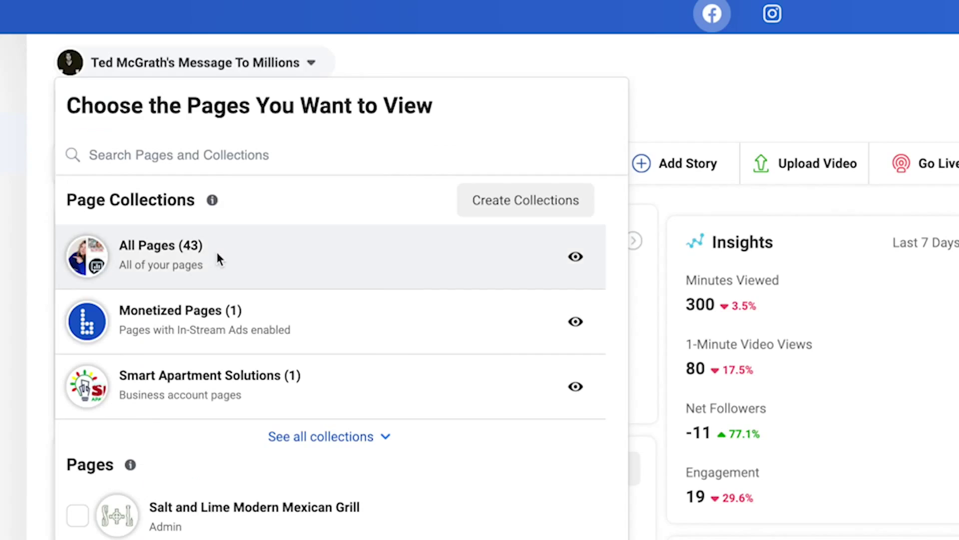
Step: In the page selector, uncheck the previous page, check the creator's own page, and apply View
scroll(198, 178, down, 1)
scroll(197, 178, up, 1)
scroll(291, 242, down, 10)
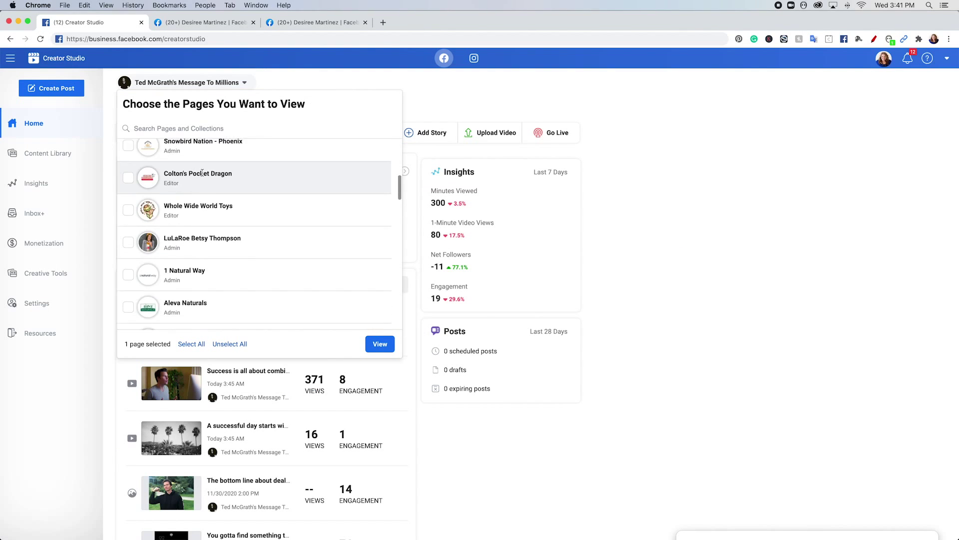
scroll(201, 173, down, 6)
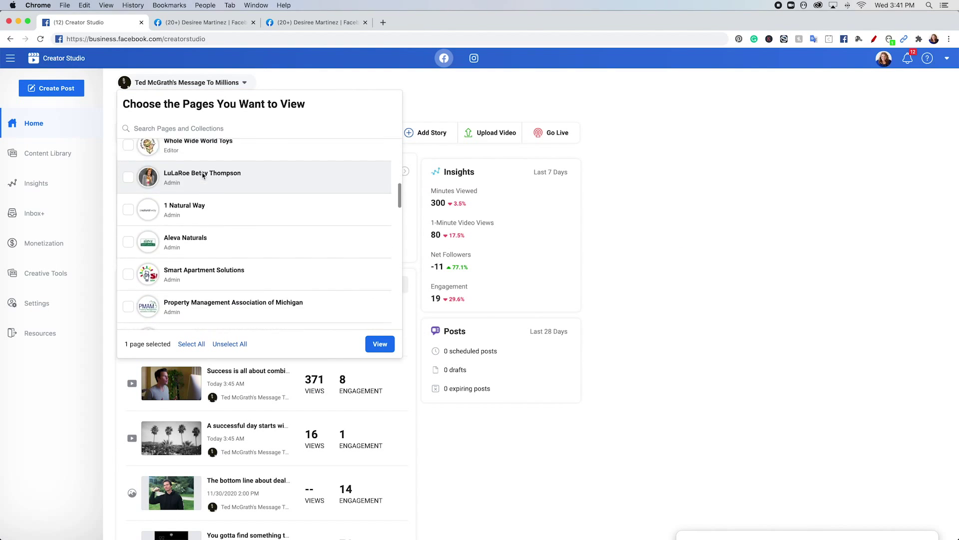
scroll(202, 173, down, 2)
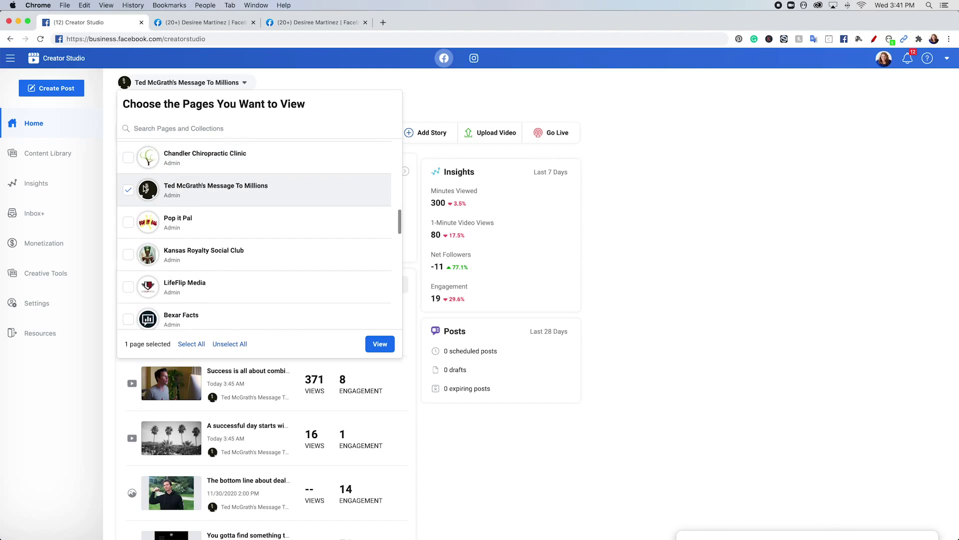
click(128, 189)
scroll(180, 239, down, 3)
scroll(180, 239, down, 2)
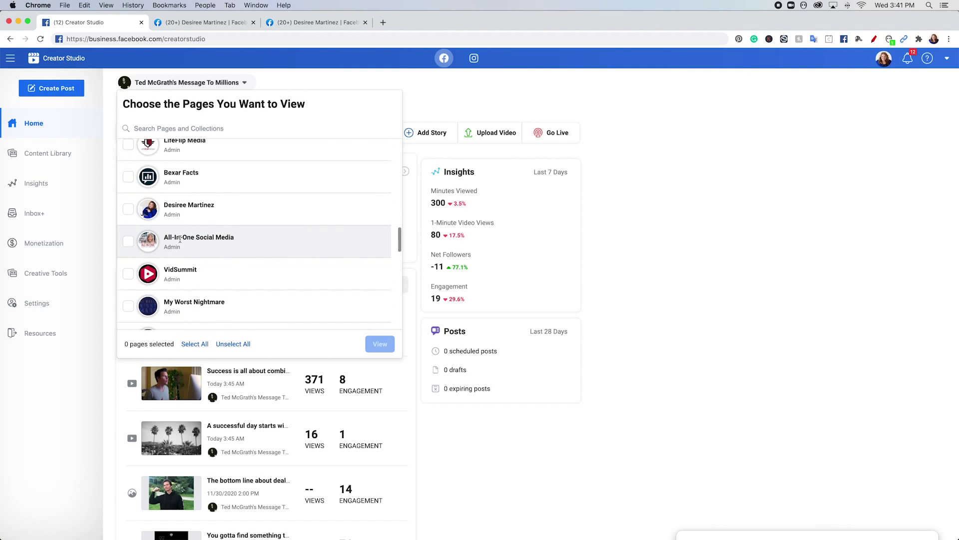
click(128, 210)
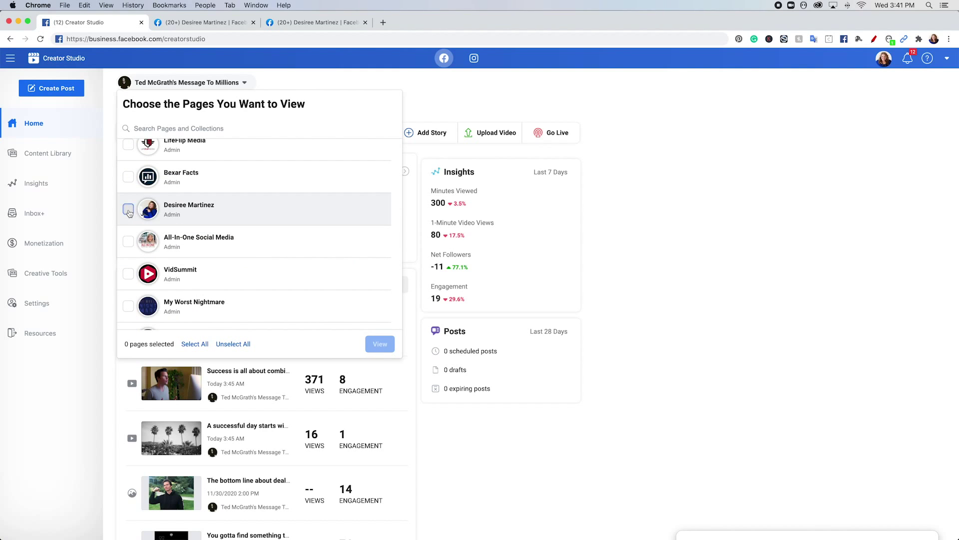
click(380, 345)
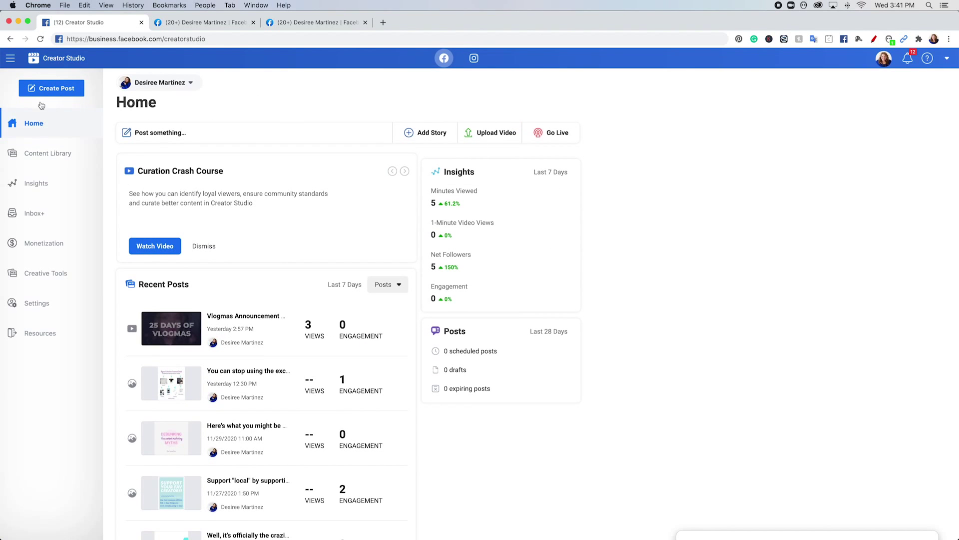
click(43, 88)
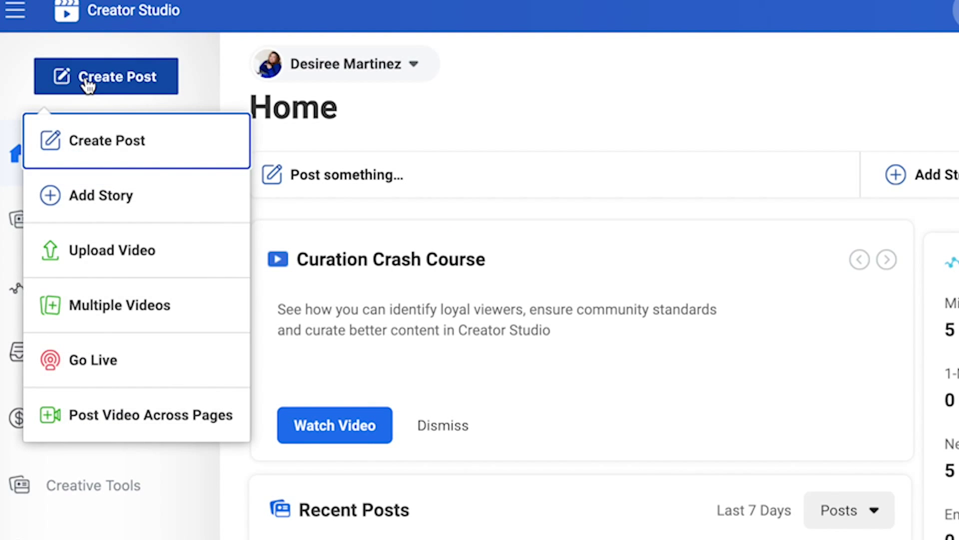
Step: Start a new post and paste the December 2nd 'Stop introducing yourself' messaging from Google Docs
click(332, 175)
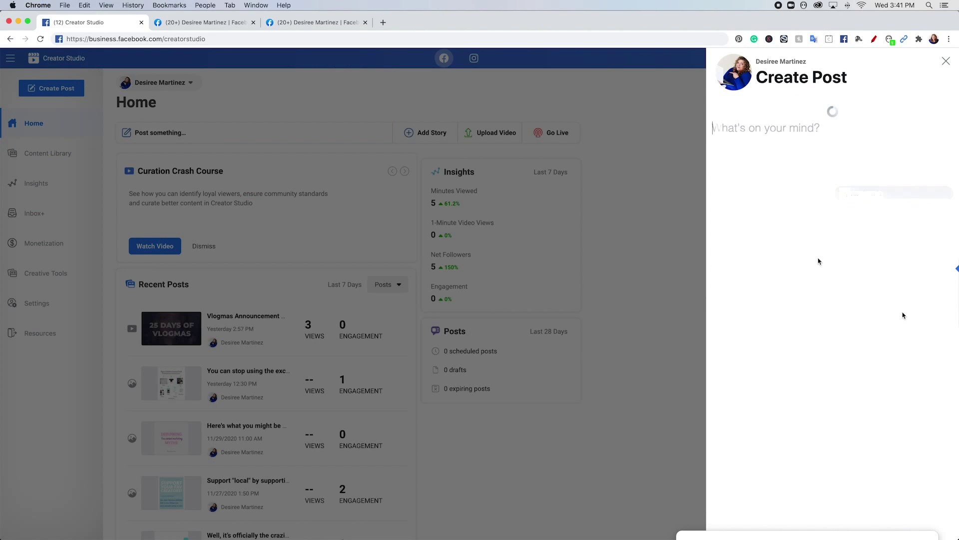
key(super+grave)
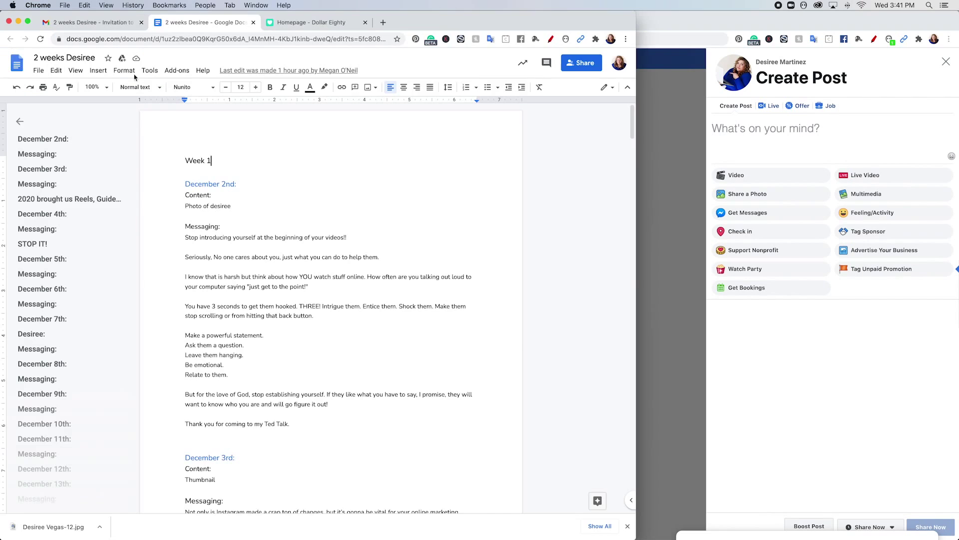
drag(181, 239, 299, 422)
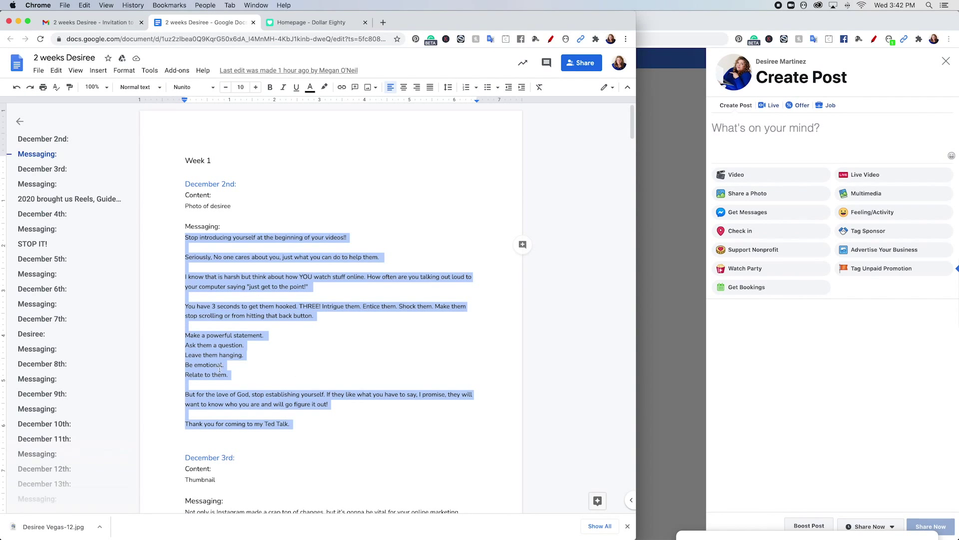
key(super+c)
click(741, 133)
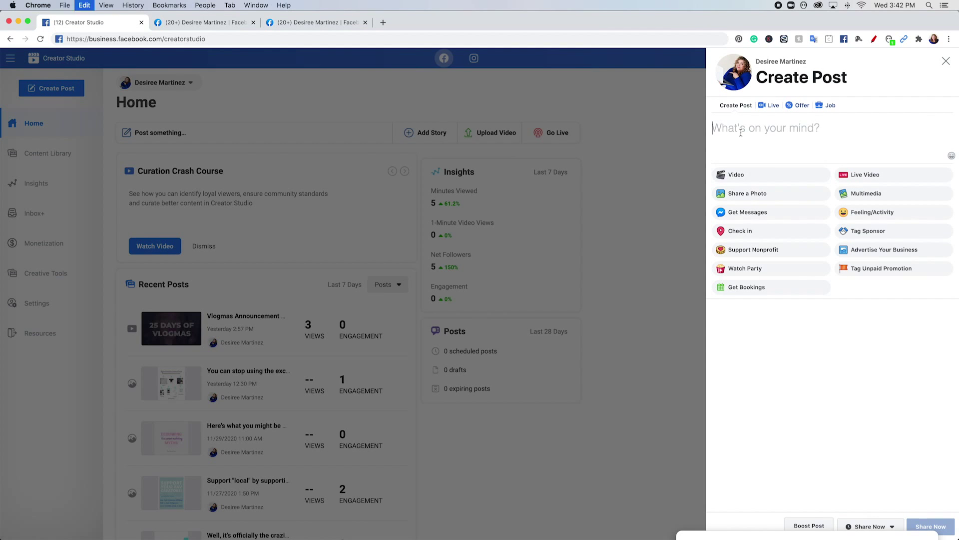
key(super+v)
key(super+v)
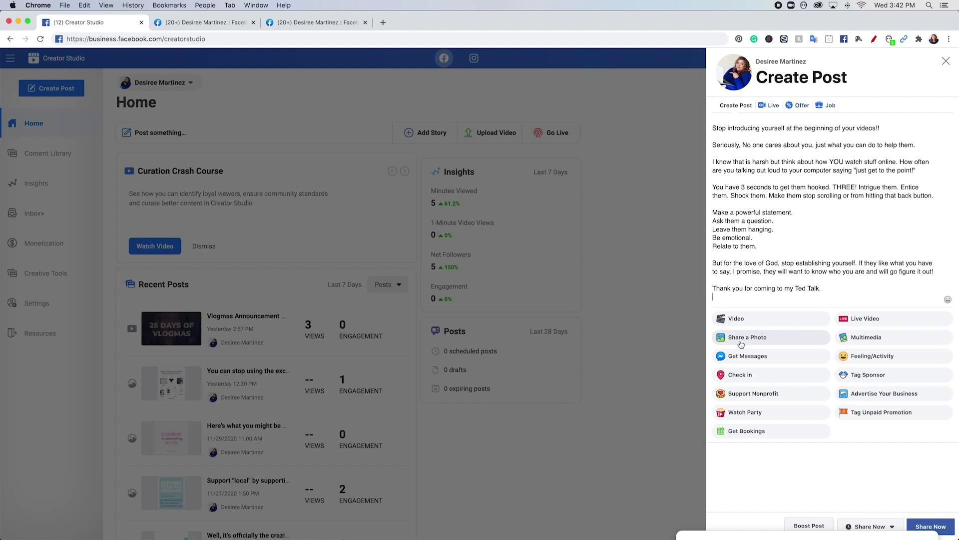
click(737, 342)
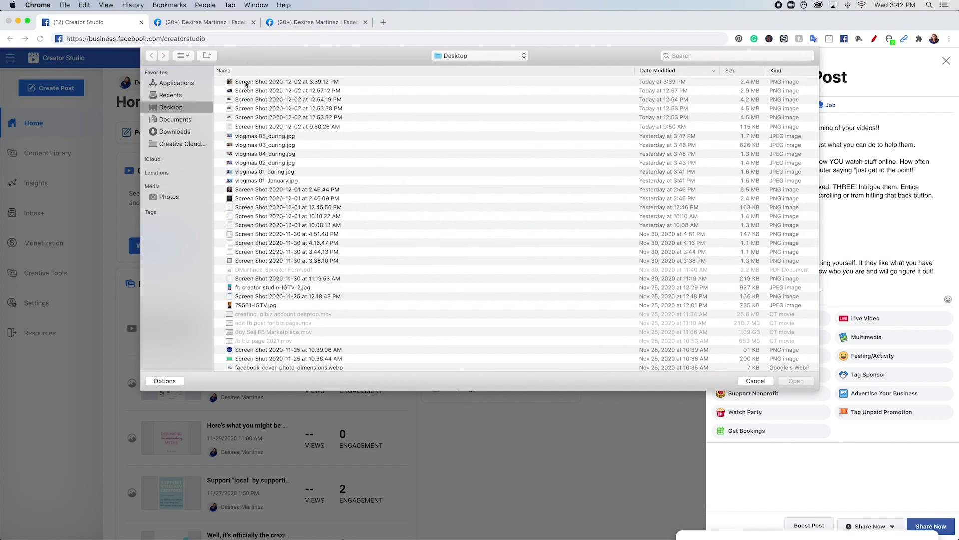
Step: Attach the newest screenshot image as the post's photo
click(246, 82)
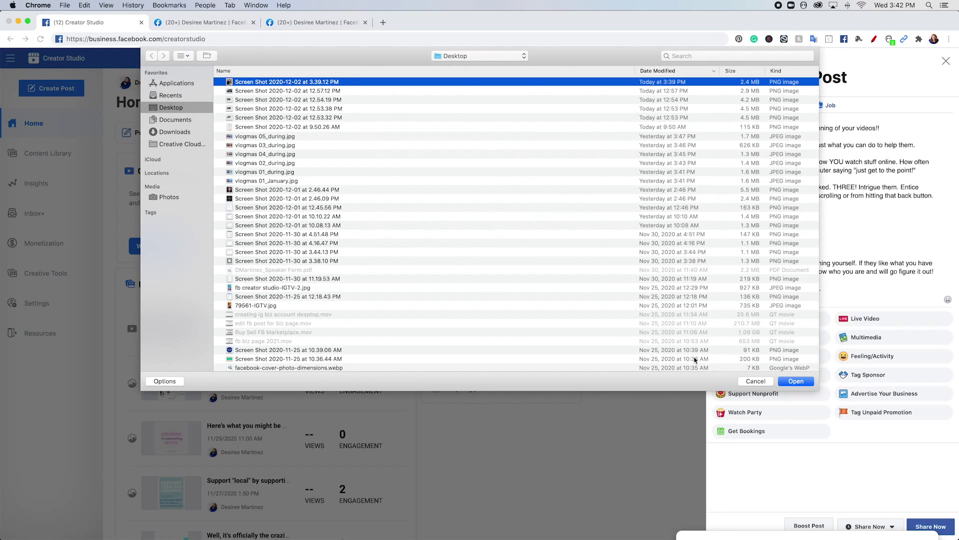
click(797, 381)
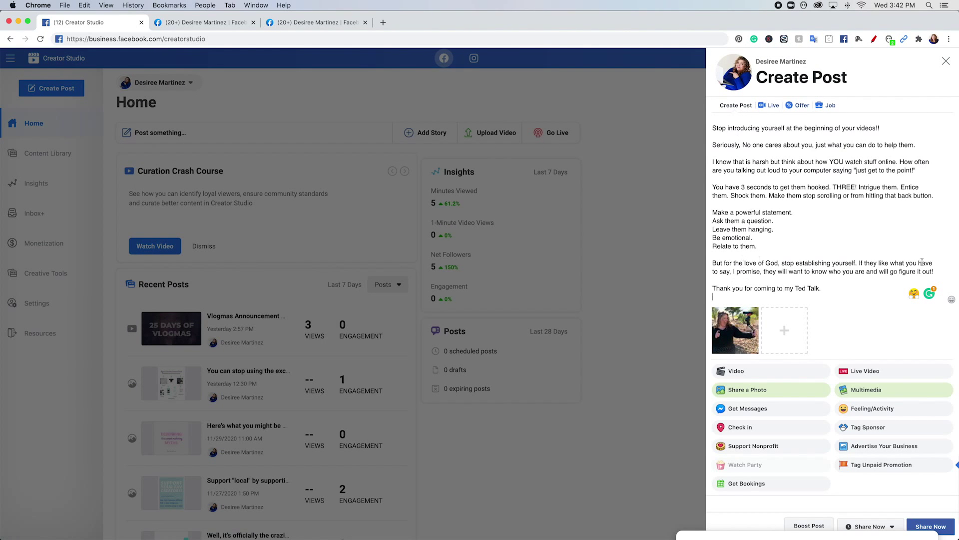
scroll(644, 264, down, 1)
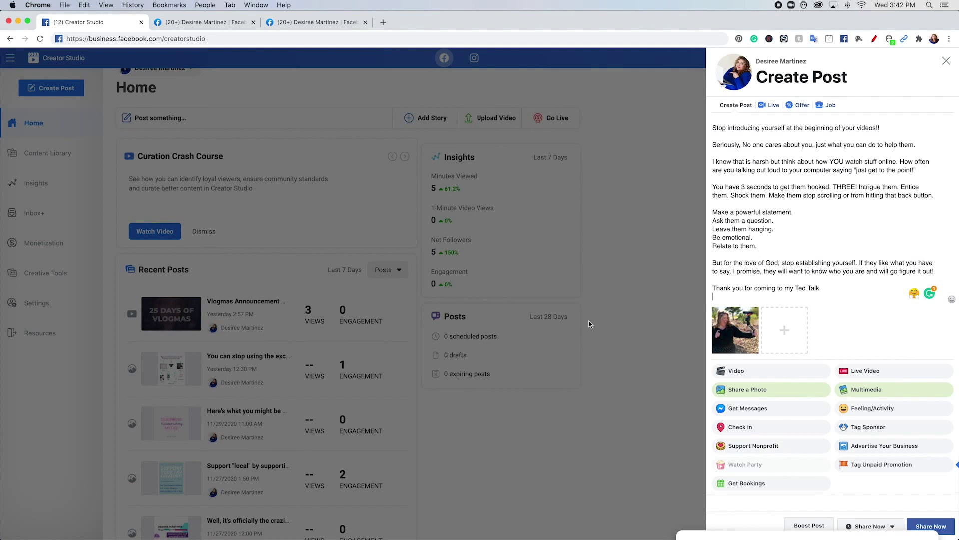
scroll(589, 324, up, 1)
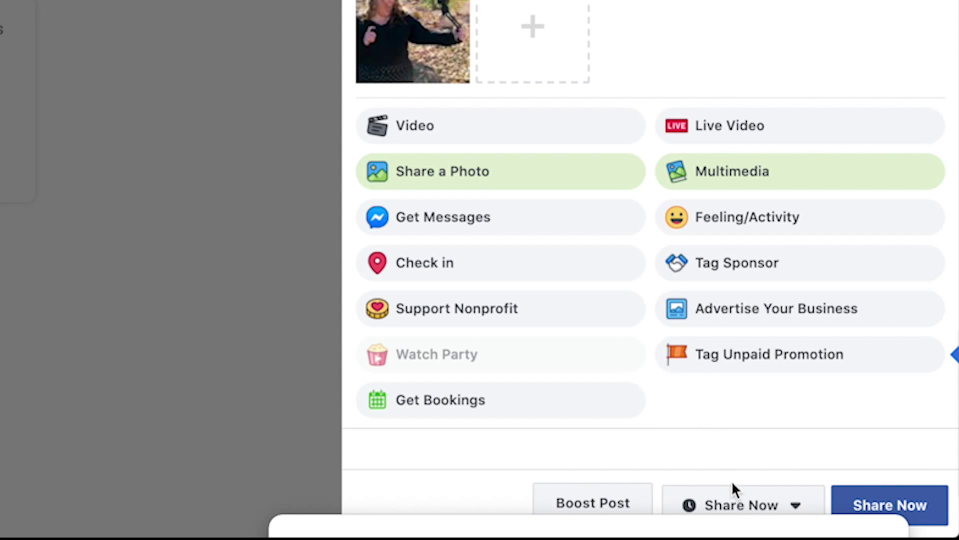
Step: Choose Schedule and set the publish date and time to 12/2/2020 at 4:00PM
click(797, 510)
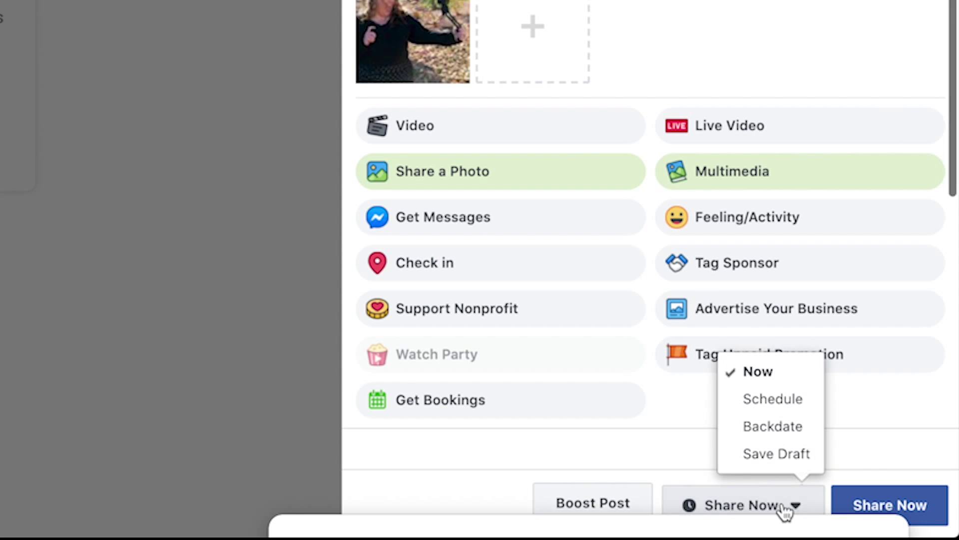
click(786, 398)
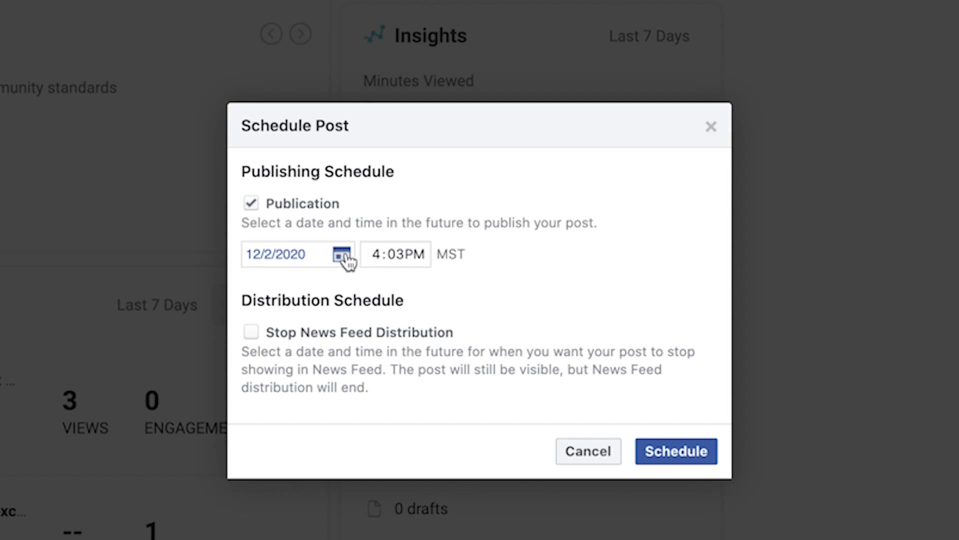
click(343, 256)
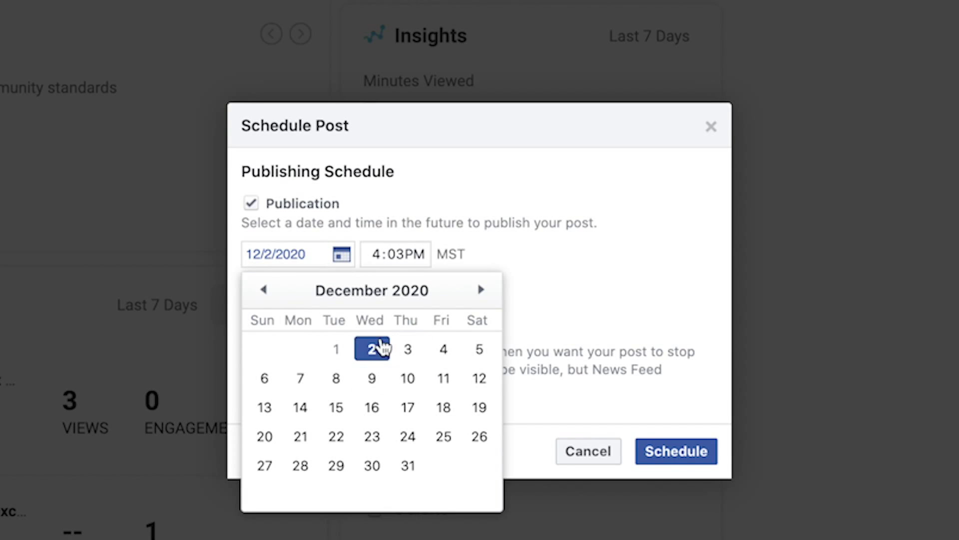
click(395, 257)
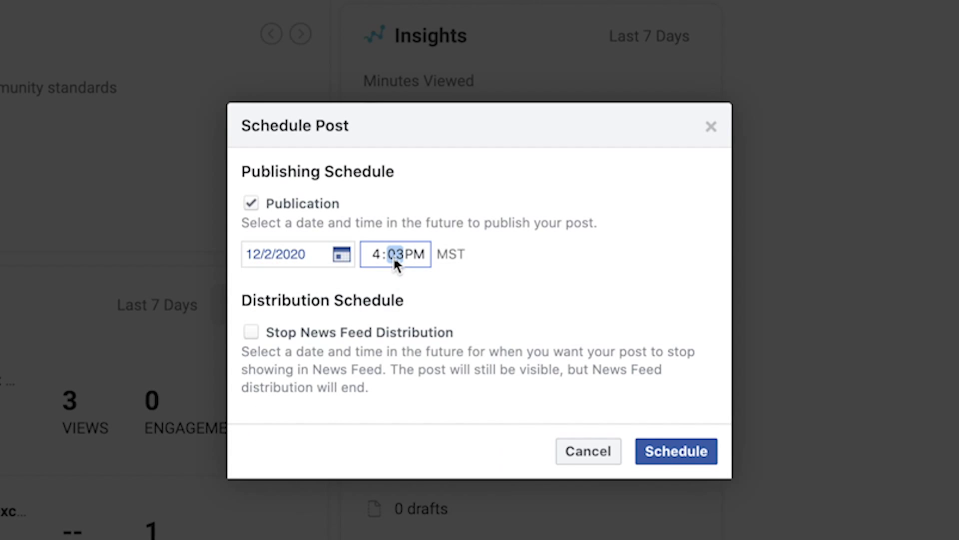
text(0)
click(483, 264)
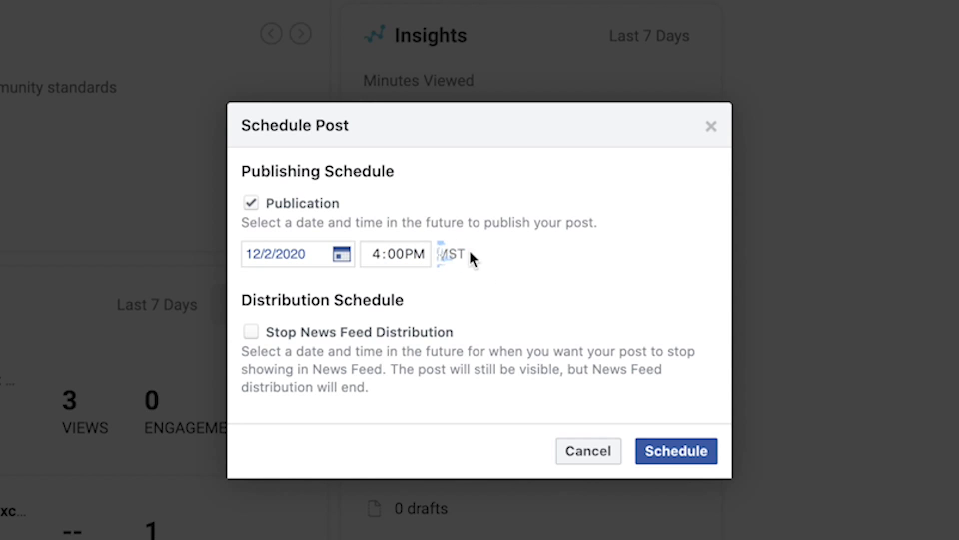
Step: Keep the MST time zone, leave Stop News Feed Distribution unchecked, and confirm the schedule
drag(488, 259, 439, 253)
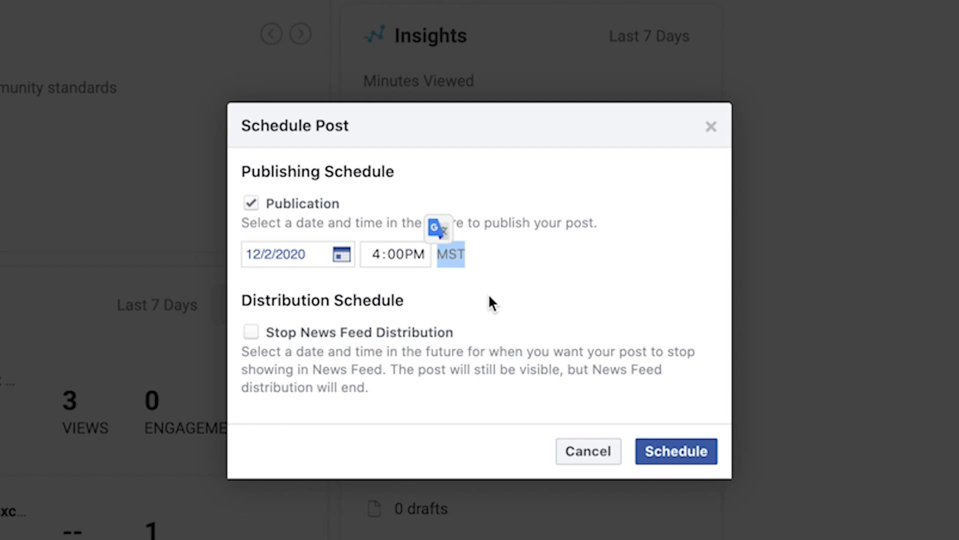
drag(515, 253, 438, 258)
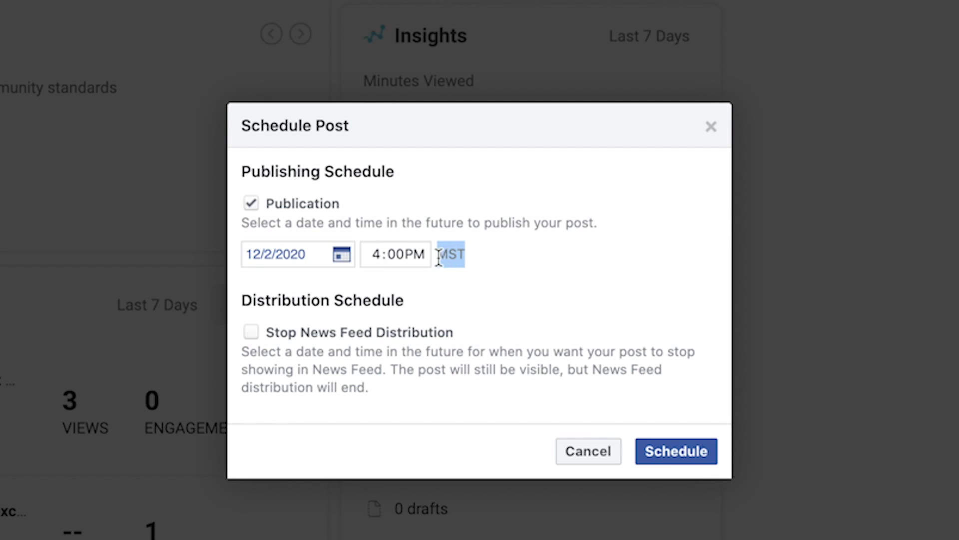
click(537, 284)
drag(268, 334, 402, 337)
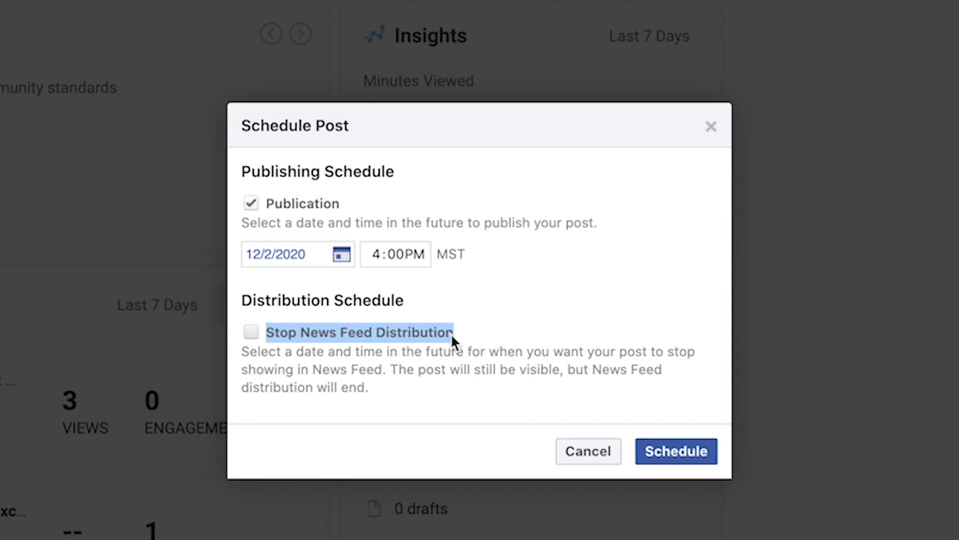
click(510, 318)
drag(490, 332, 370, 332)
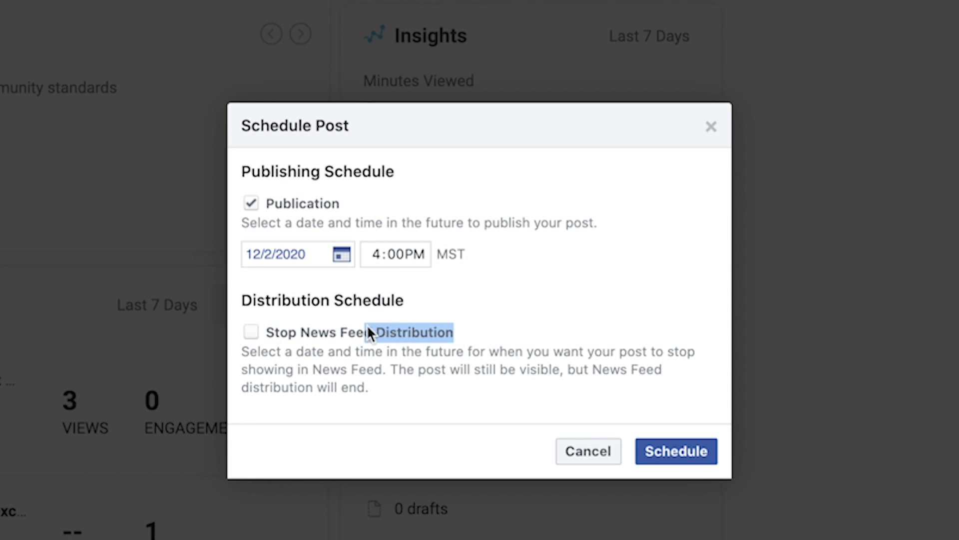
drag(427, 370, 434, 369)
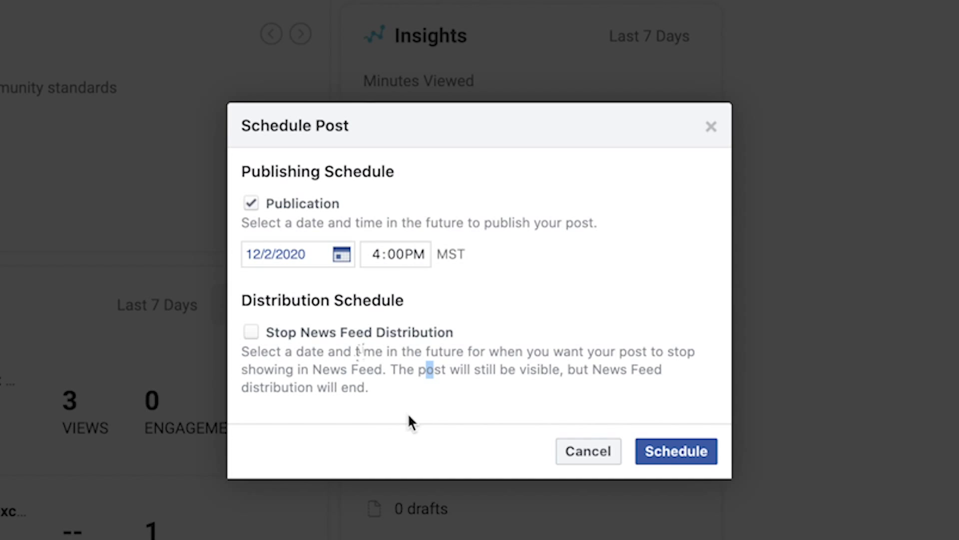
click(463, 426)
drag(404, 394, 243, 356)
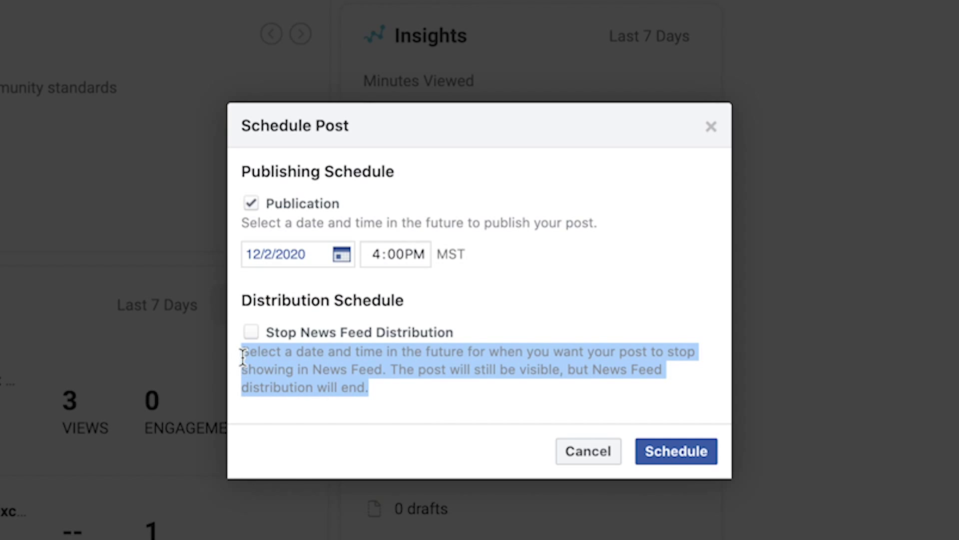
click(414, 403)
click(251, 330)
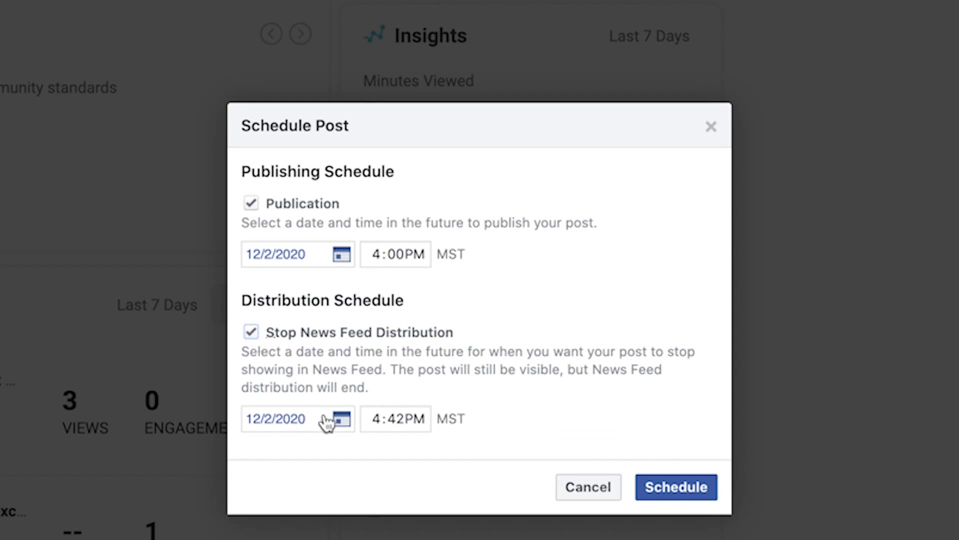
click(251, 334)
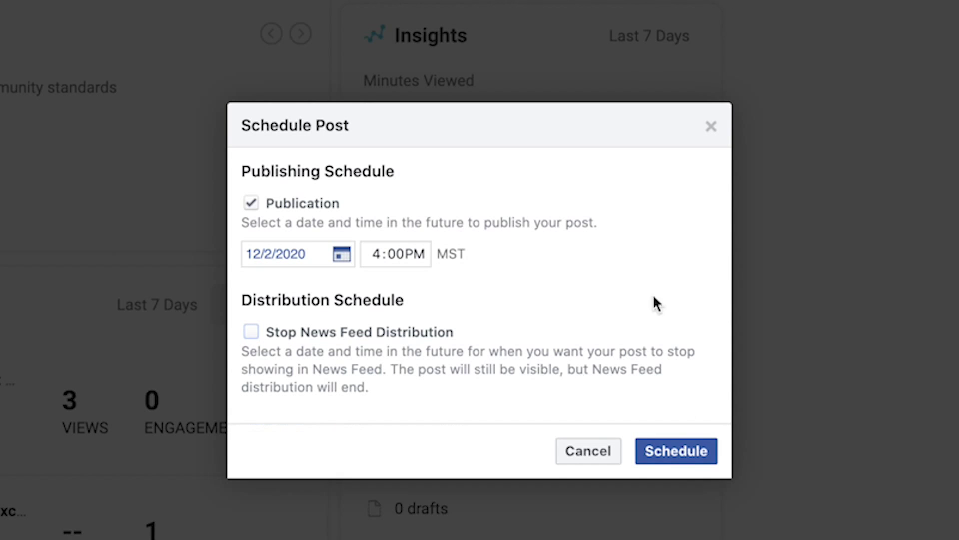
click(679, 458)
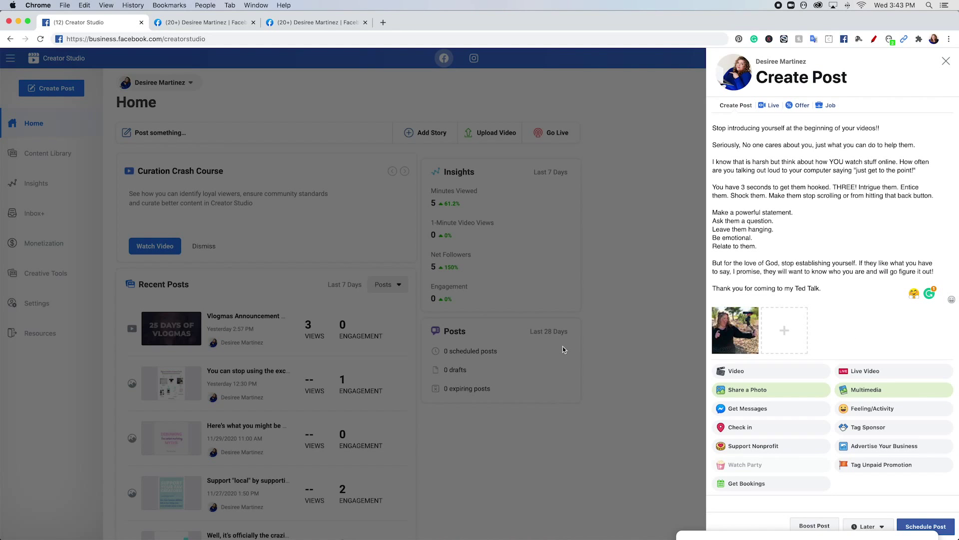
Step: Schedule the post, verify it under Scheduled in the Content Library, then view All Published
click(936, 528)
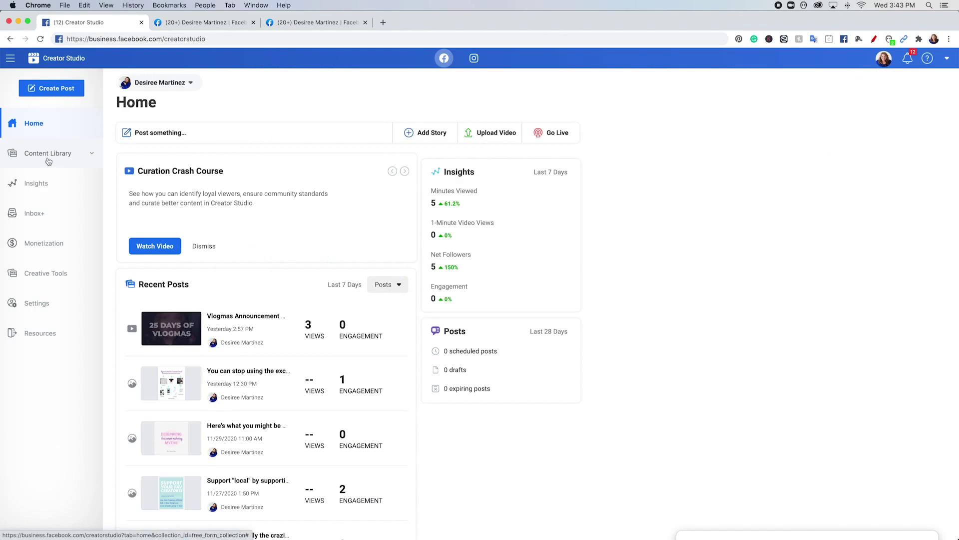
click(48, 161)
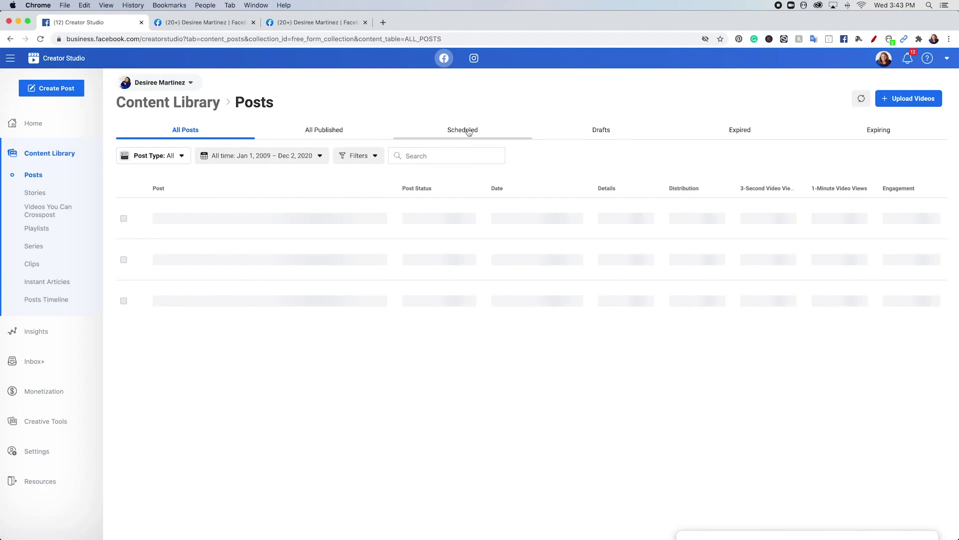
click(468, 130)
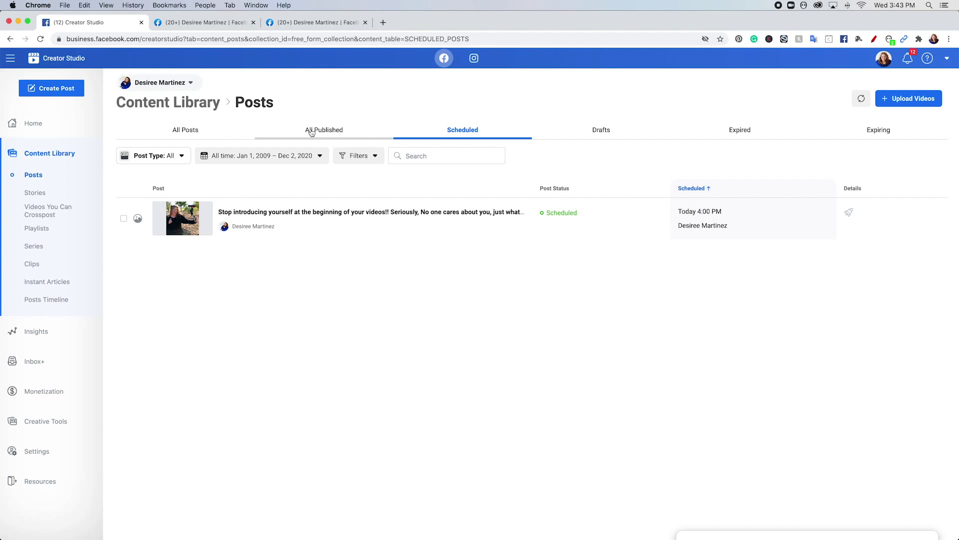
click(311, 131)
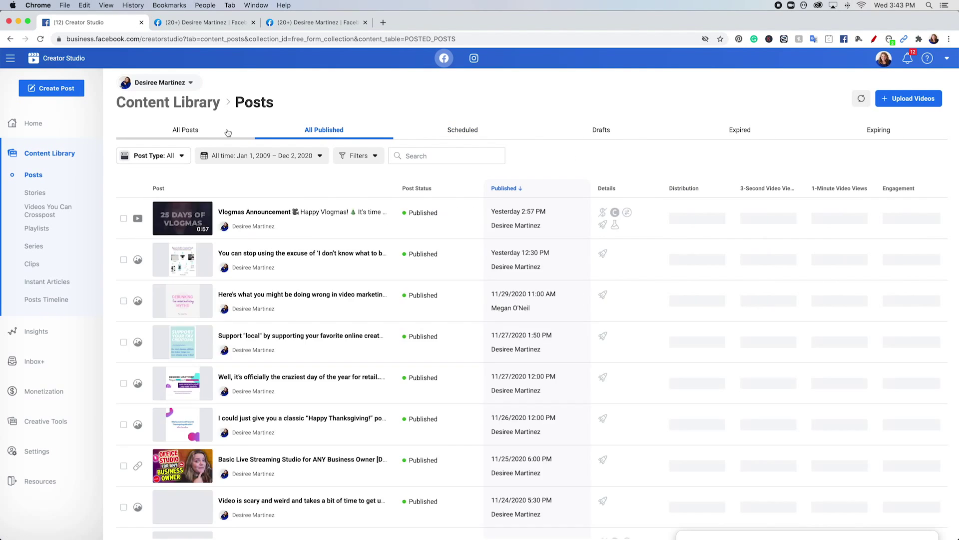